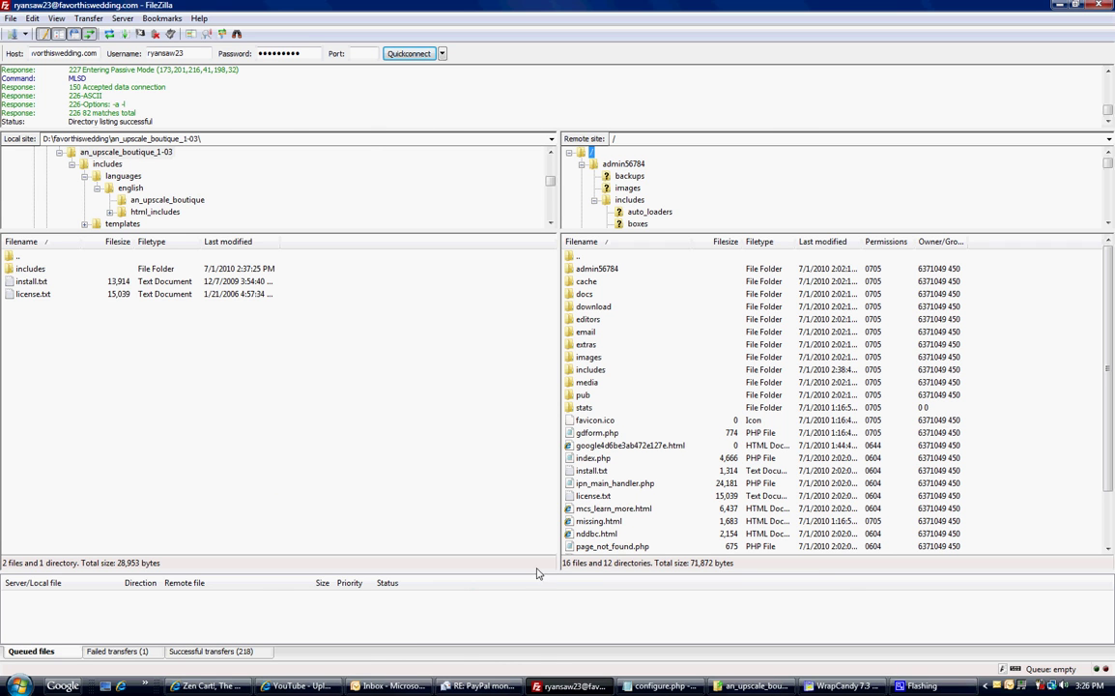
# - Glance at the live store site, then return to FileZilla
pyautogui.click(206, 686)
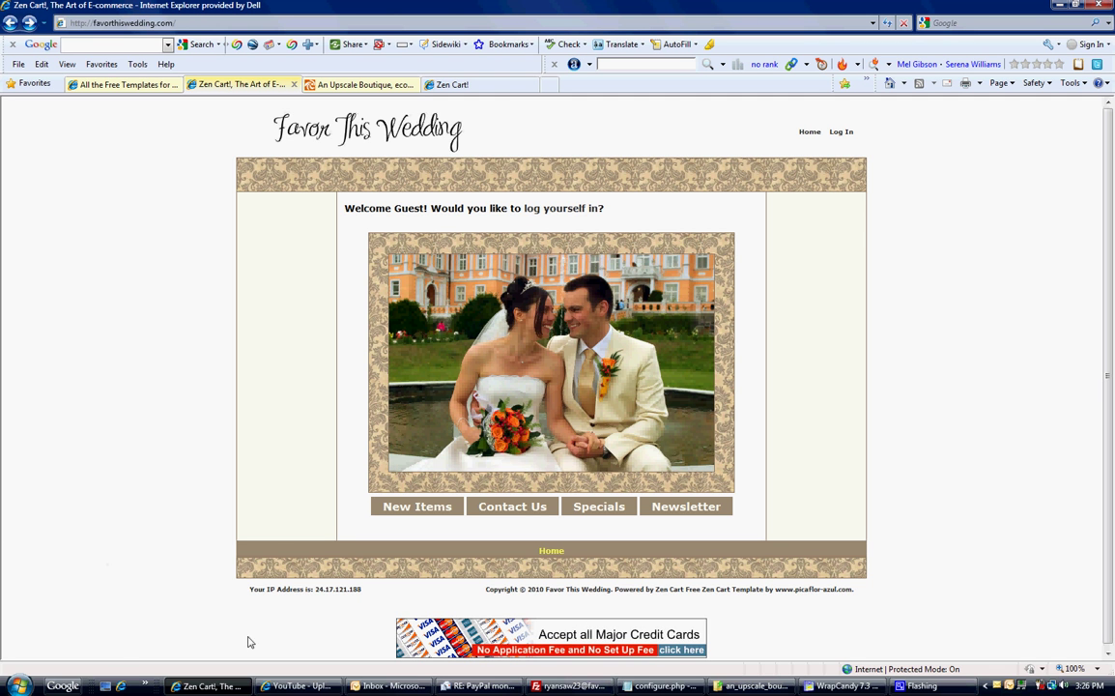
pyautogui.moveTo(555, 690)
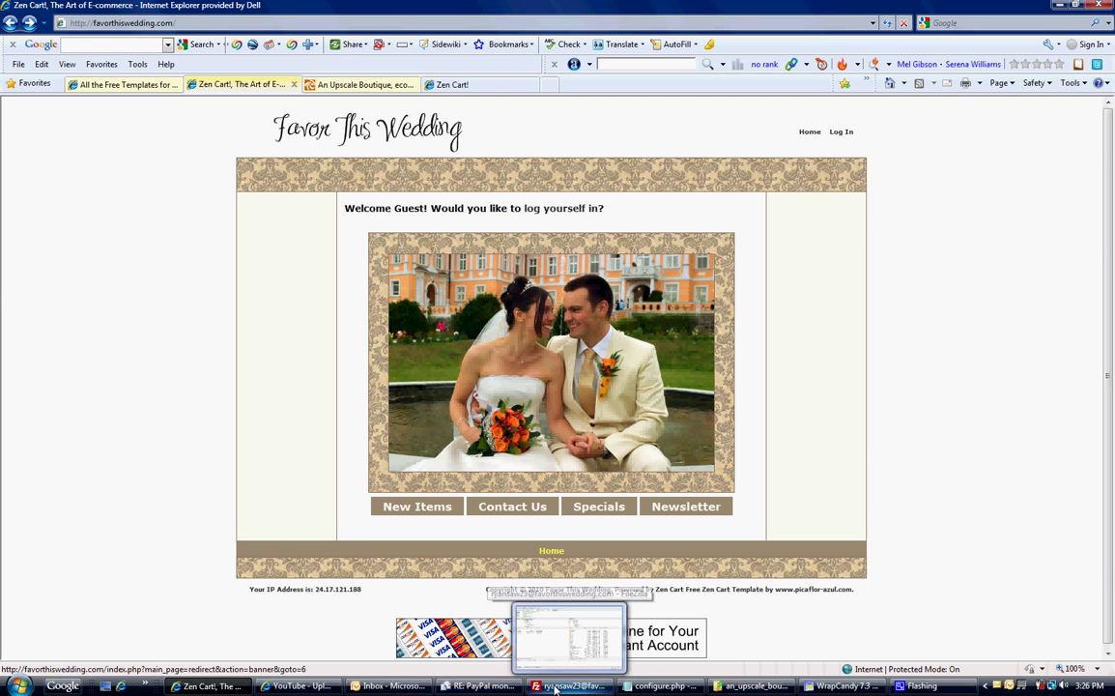
pyautogui.click(557, 631)
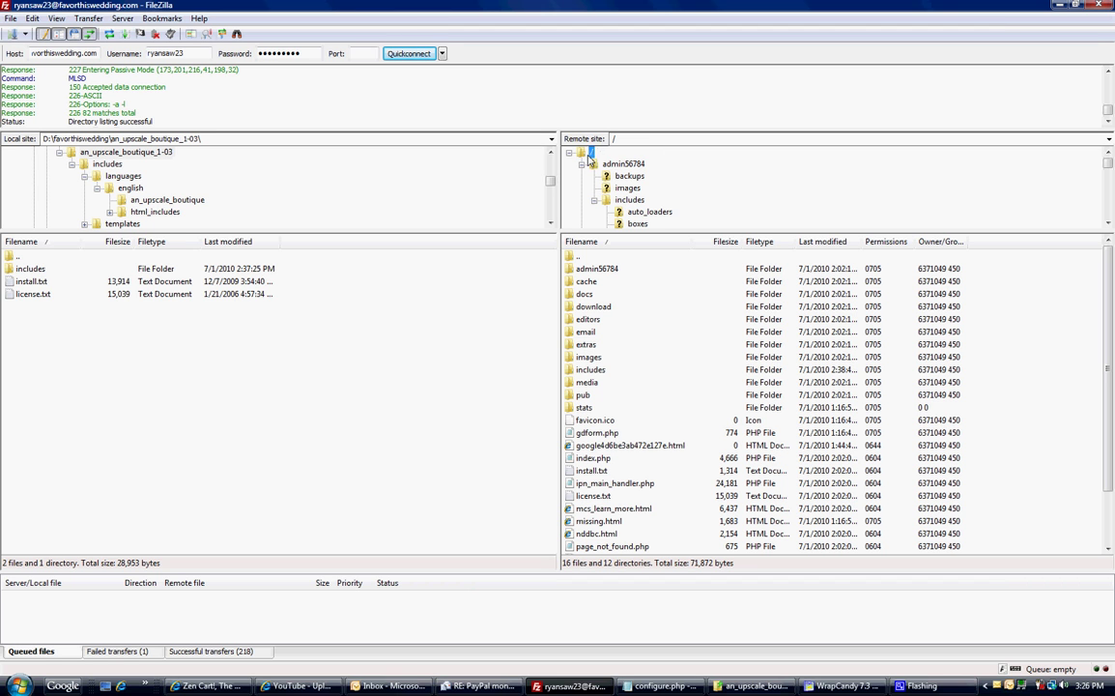
# - Open the server's includes/languages/english folder in the remote pane
pyautogui.doubleClick(592, 370)
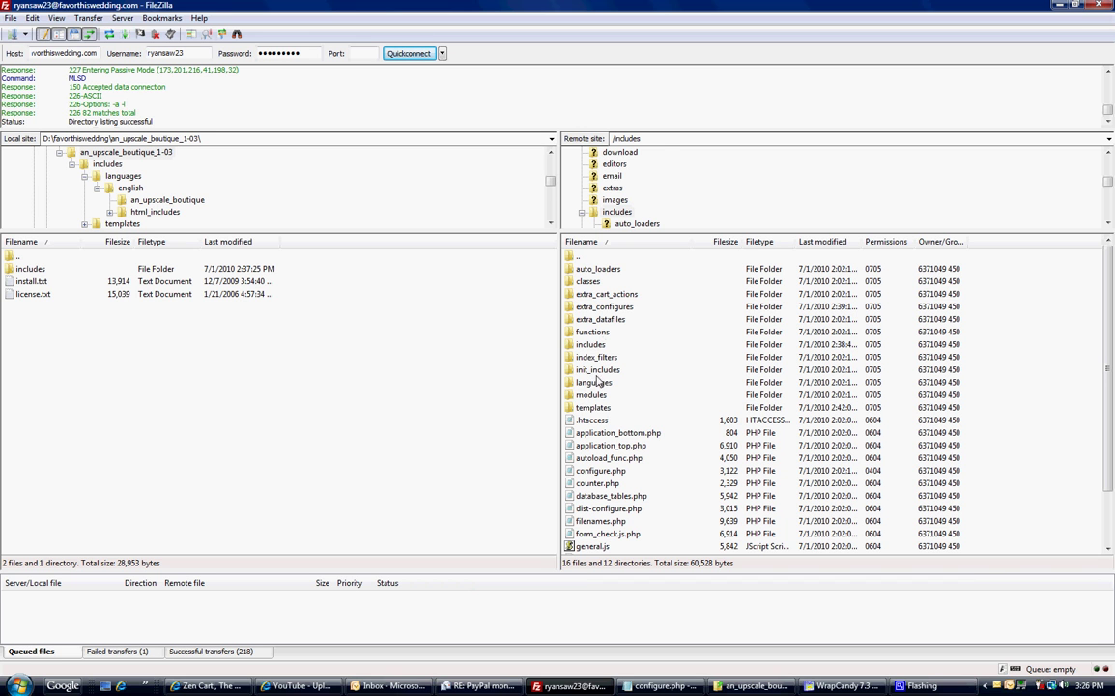
pyautogui.doubleClick(595, 383)
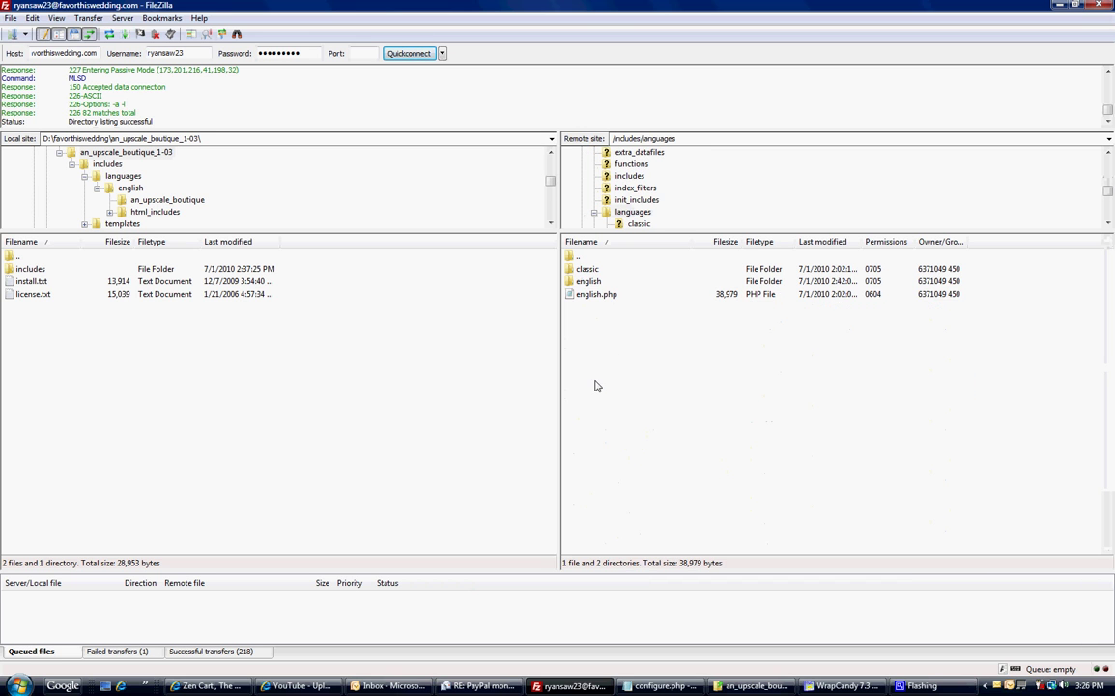
pyautogui.click(585, 282)
pyautogui.doubleClick(585, 282)
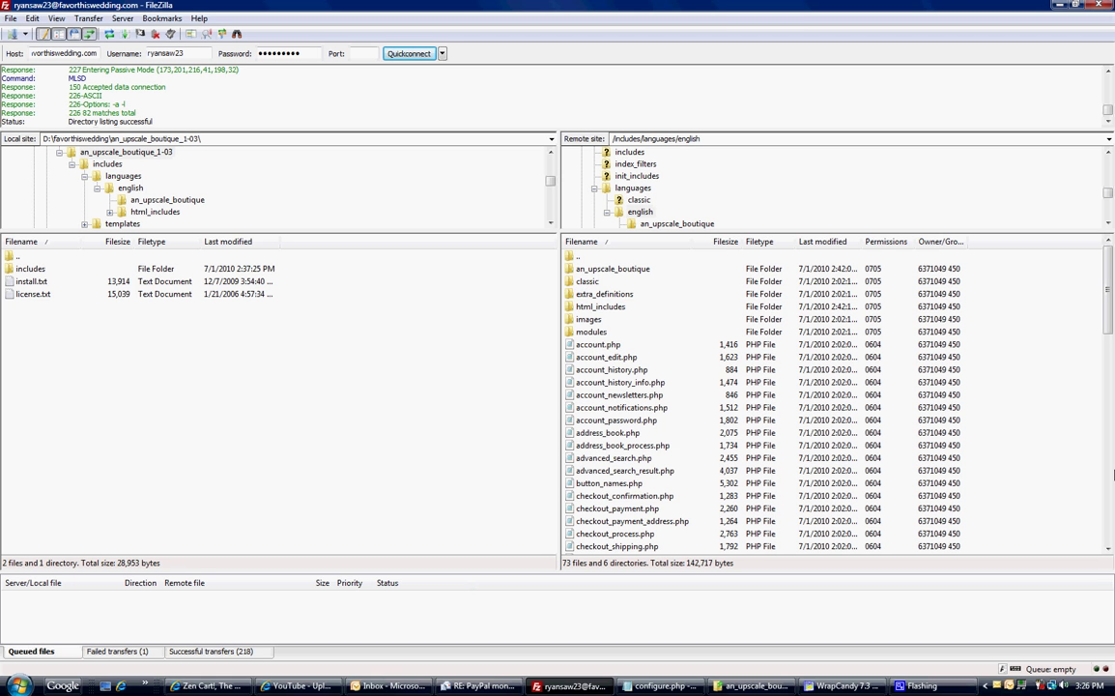
# - Scroll to meta_tags.php and download it into the local site folder
pyautogui.click(1108, 548)
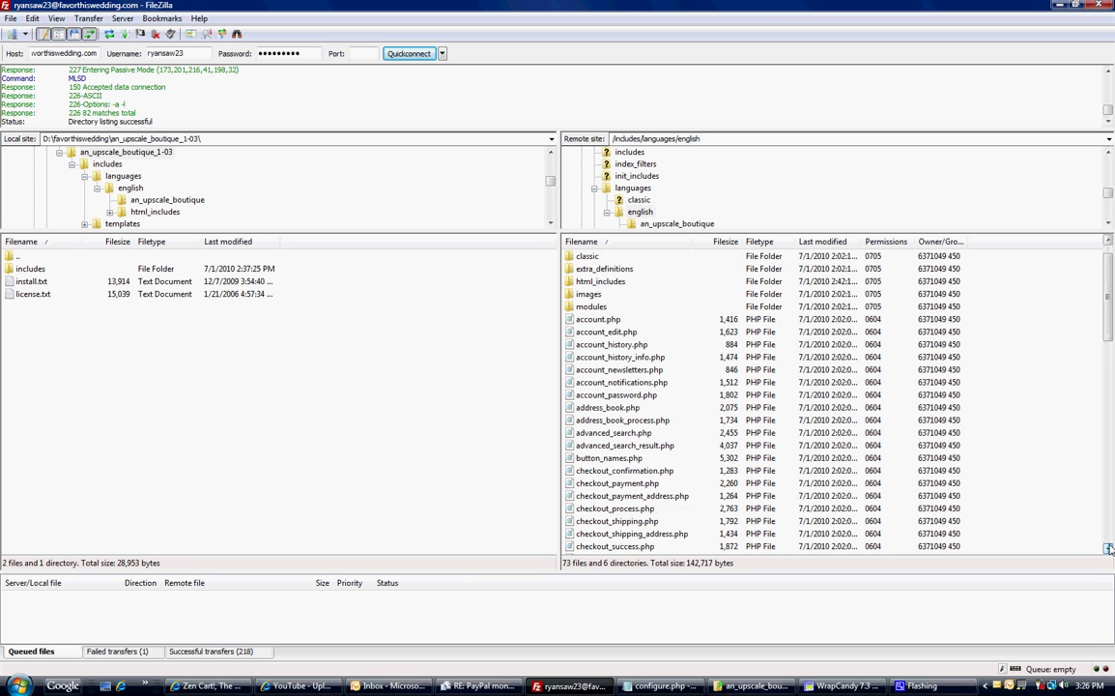
pyautogui.click(1108, 548)
pyautogui.click(1108, 547)
pyautogui.click(1108, 548)
pyautogui.click(1109, 548)
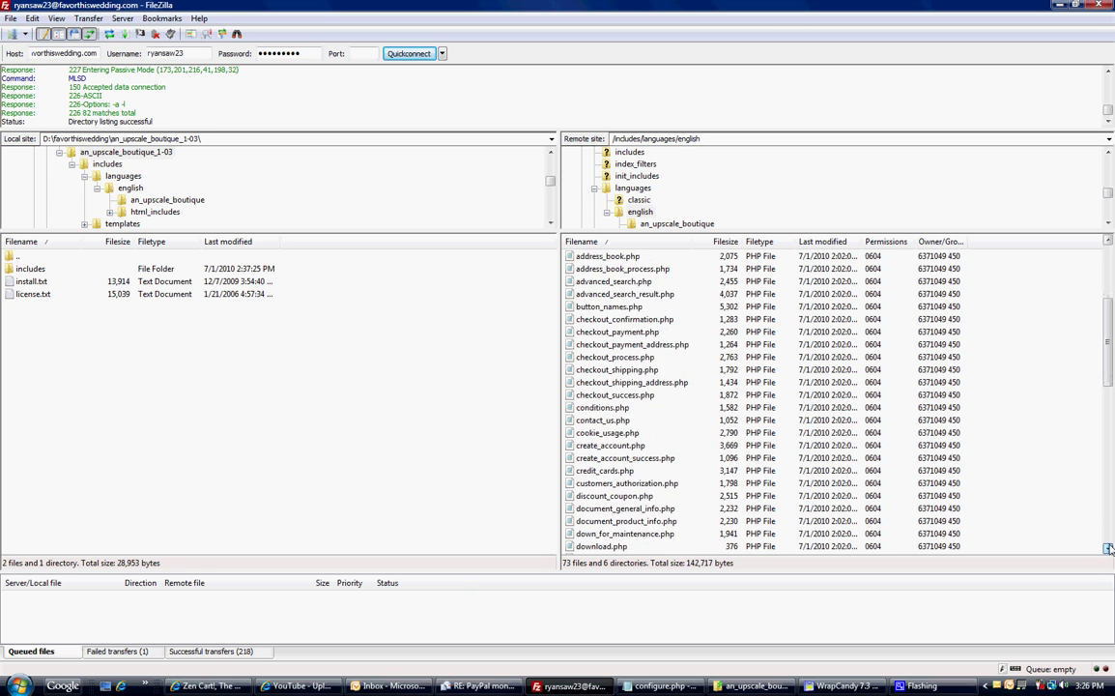
pyautogui.click(1108, 548)
pyautogui.click(1109, 548)
pyautogui.click(1108, 548)
pyautogui.click(1109, 548)
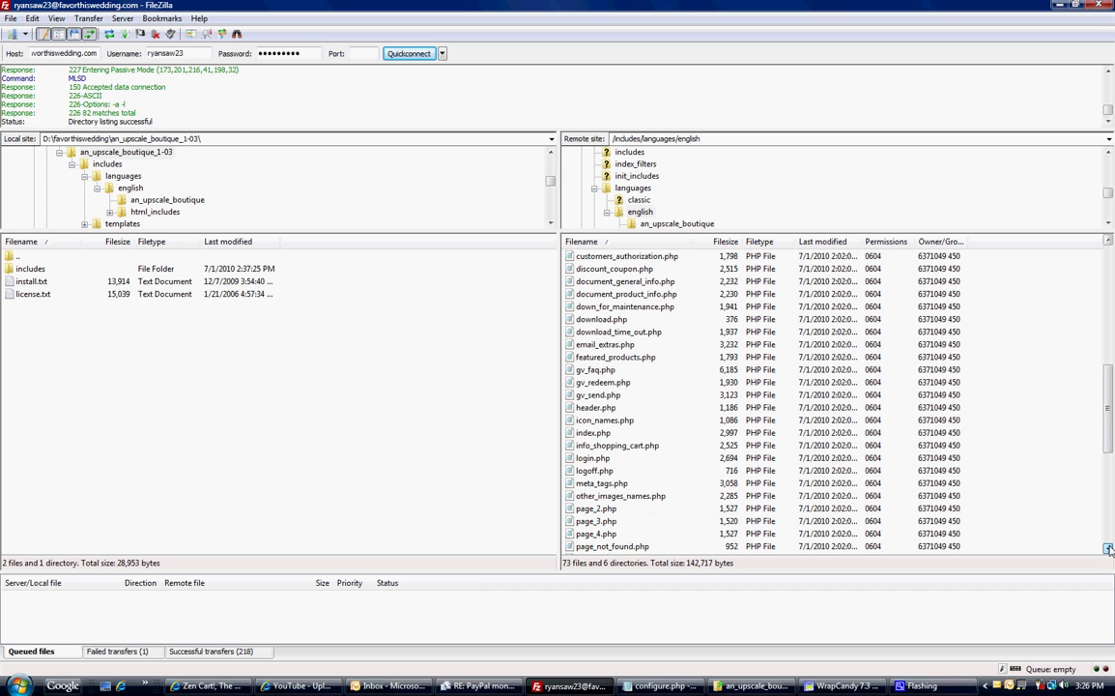
pyautogui.click(1109, 548)
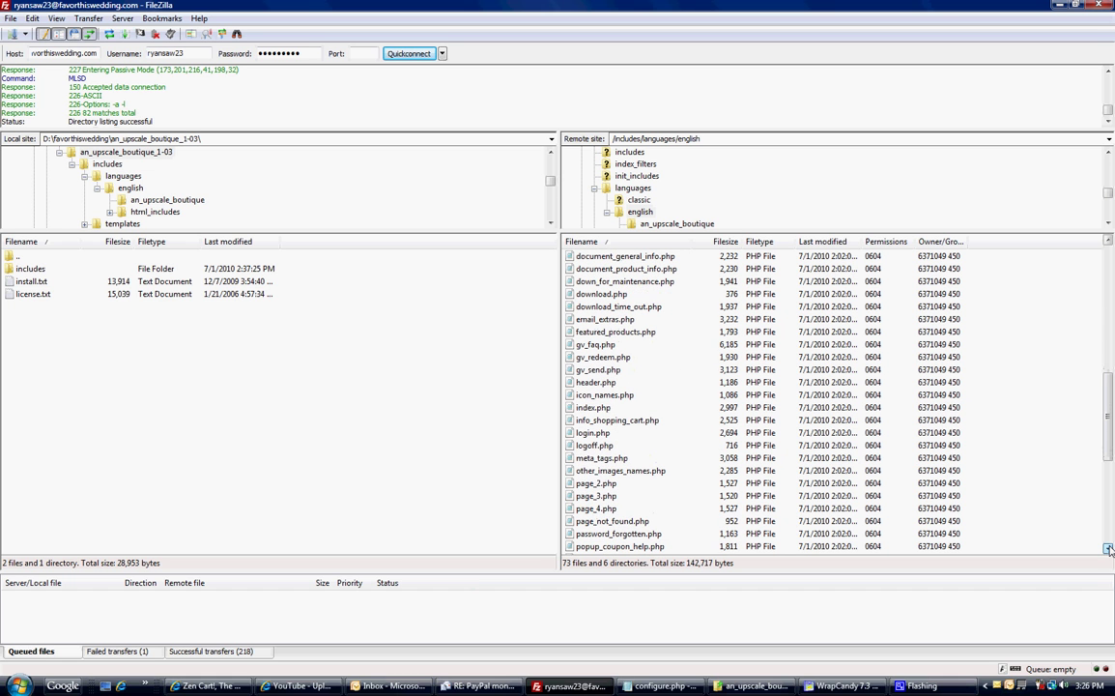
pyautogui.click(600, 460)
pyautogui.moveTo(599, 460); pyautogui.dragTo(142, 394)
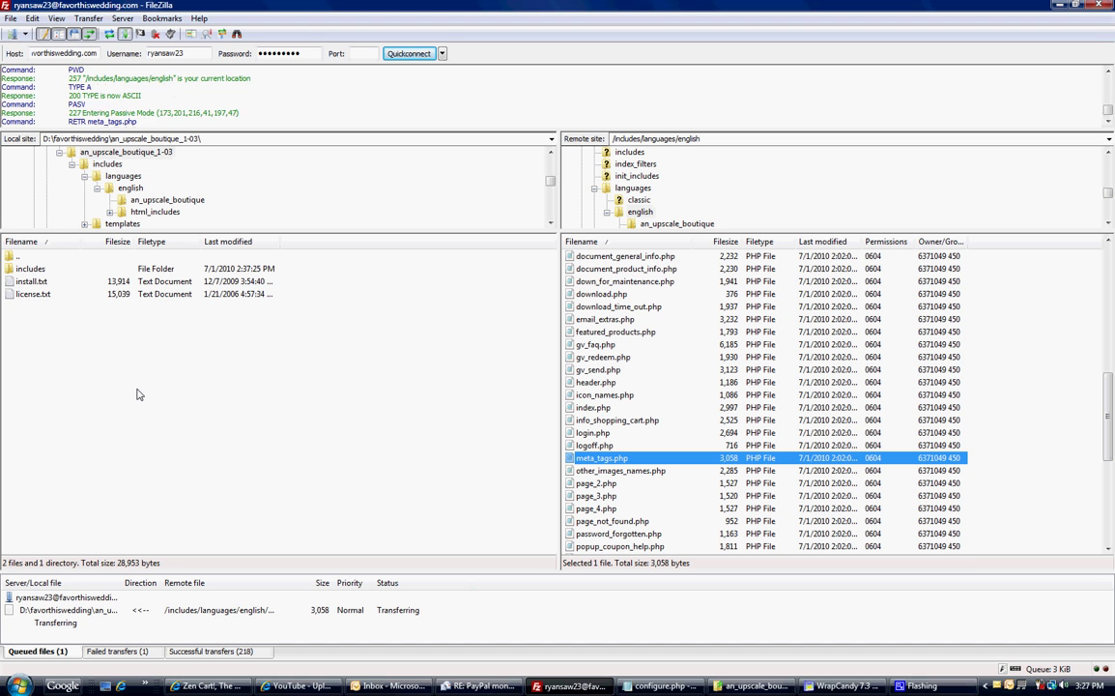
# - Skip the overwrite prompt and open the local meta_tags.php in Notepad for editing
pyautogui.doubleClick(33, 307)
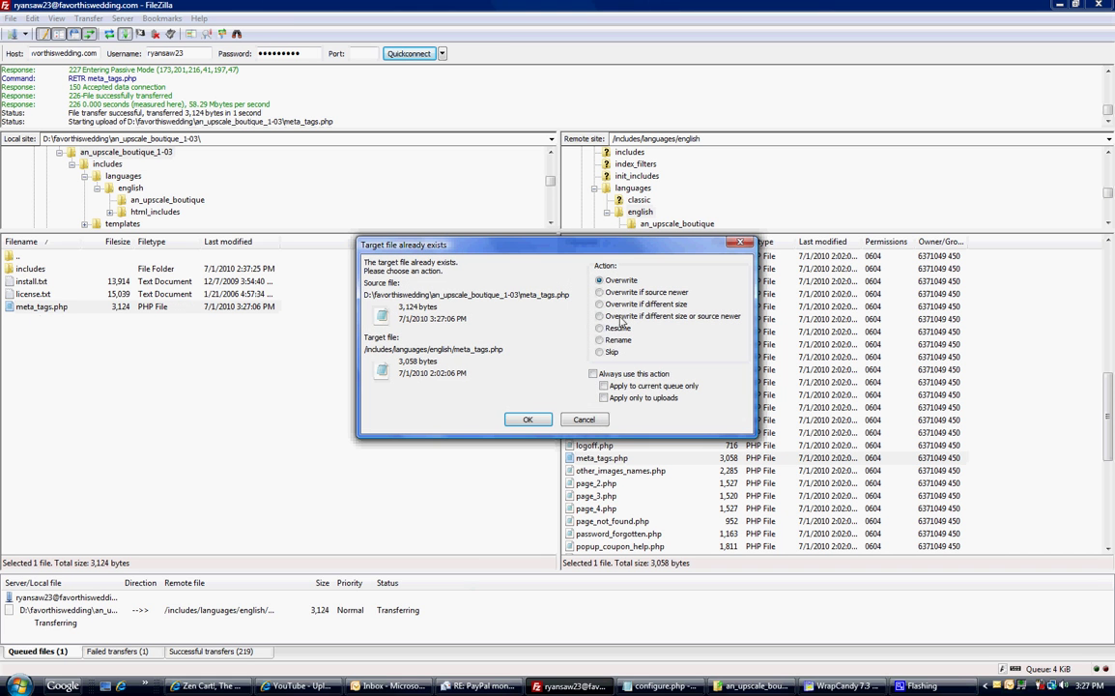
pyautogui.click(584, 419)
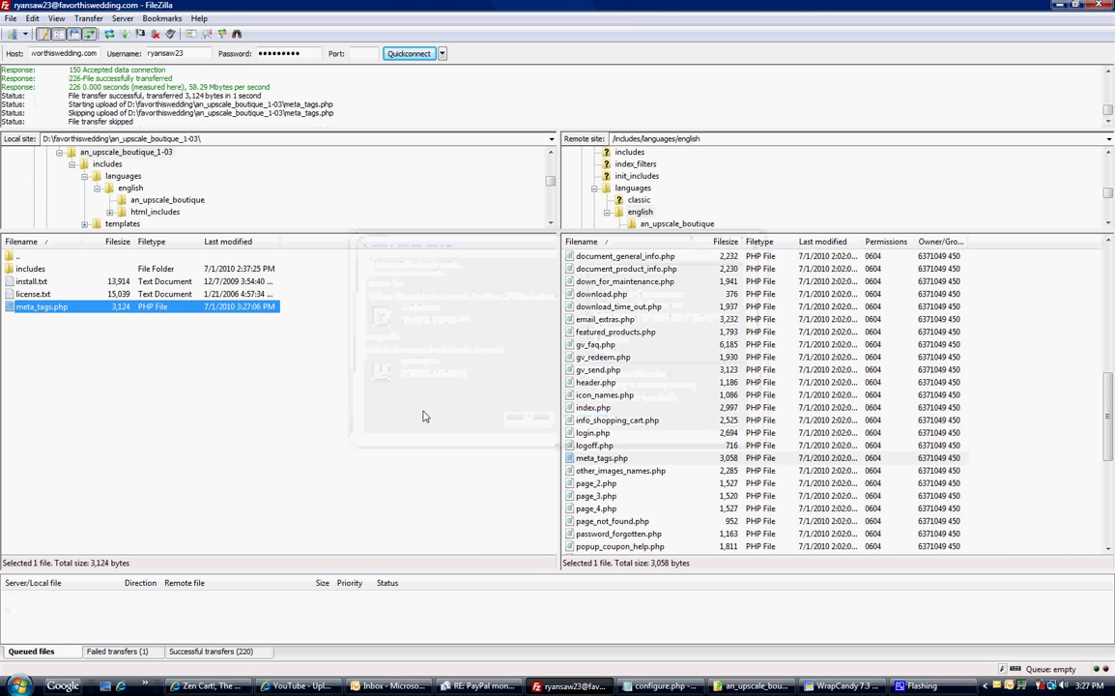
pyautogui.rightClick(55, 308)
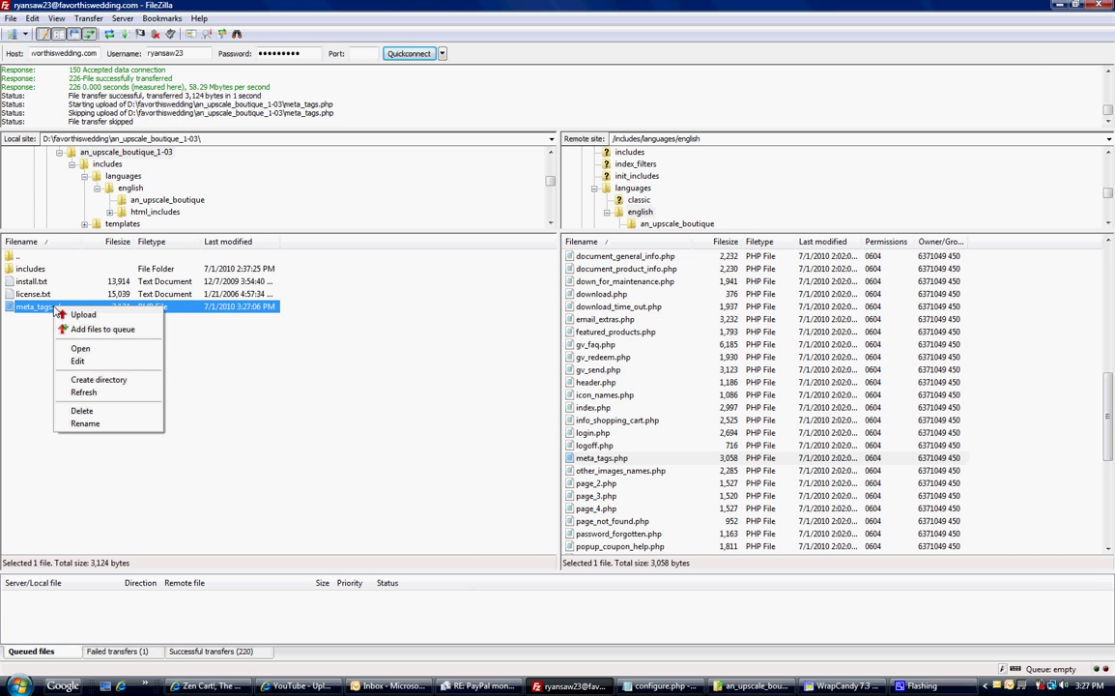
pyautogui.click(77, 361)
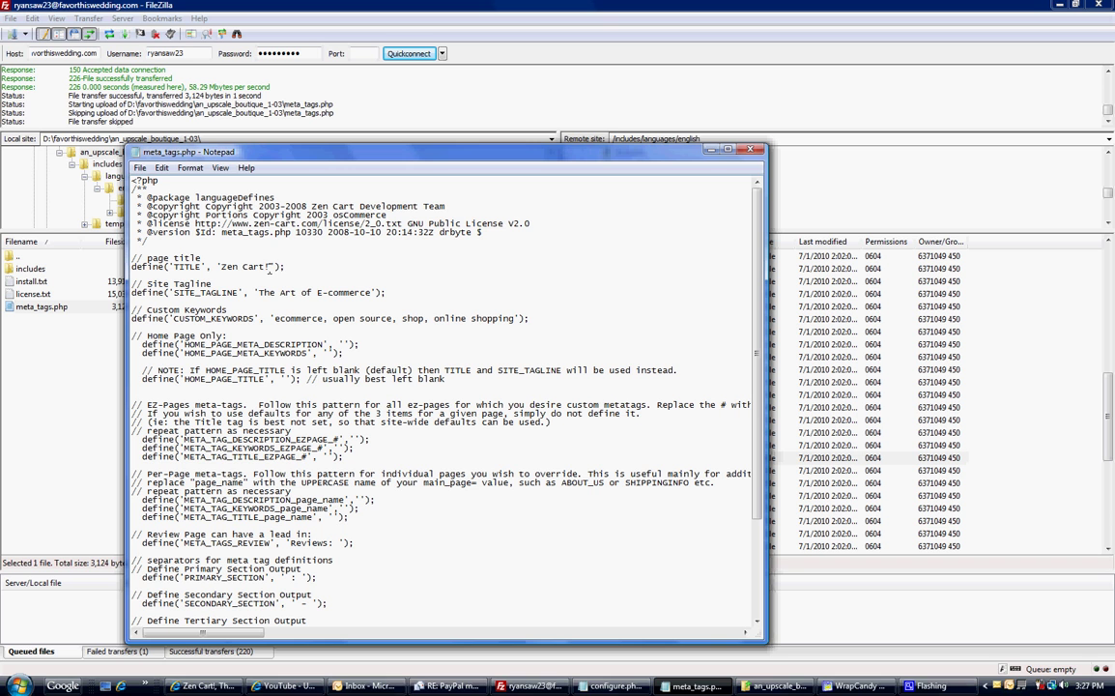
# - Replace the 'Zen Cart' TITLE value with 'Favor this wedding'
pyautogui.click(270, 268)
pyautogui.press('BackSpace')
pyautogui.press('BackSpace')
pyautogui.press('BackSpace')
pyautogui.press('BackSpace')
pyautogui.press('BackSpace')
pyautogui.press('BackSpace')
pyautogui.press('BackSpace')
pyautogui.press('BackSpace')
pyautogui.write('Favor this wedding')
# - Change the SITE_TAGLINE text to 'Your Wedding Favor Site'
pyautogui.press('Down')
pyautogui.press('Down')
pyautogui.click(368, 292)
pyautogui.press('BackSpace')
pyautogui.press('BackSpace')
pyautogui.press('BackSpace')
pyautogui.press('BackSpace')
pyautogui.press('BackSpace')
pyautogui.press('BackSpace')
pyautogui.press('BackSpace')
pyautogui.press('BackSpace')
pyautogui.press('BackSpace')
pyautogui.press('BackSpace')
pyautogui.press('BackSpace')
pyautogui.press('BackSpace')
pyautogui.press('BackSpace')
pyautogui.press('BackSpace')
pyautogui.press('BackSpace')
pyautogui.press('BackSpace')
pyautogui.press('BackSpace')
pyautogui.press('BackSpace')
pyautogui.press('BackSpace')
pyautogui.press('BackSpace')
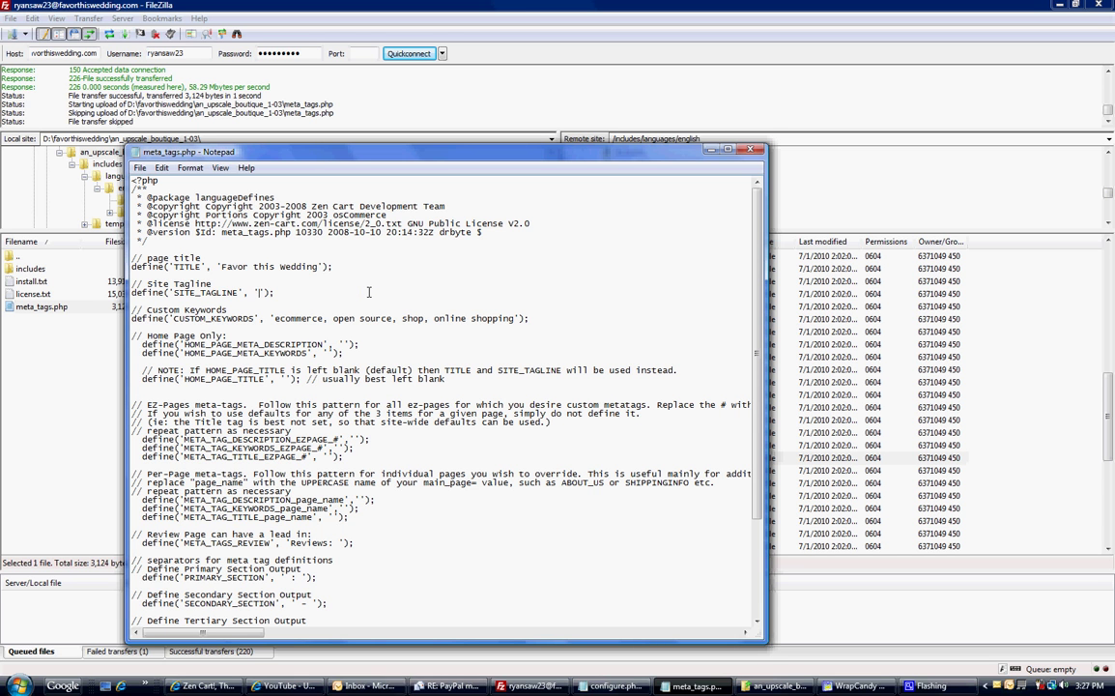
pyautogui.write('Your Wedding Favor Site')
# - Set CUSTOM_KEYWORDS to 'wedding favors, party favors, bridal showers'
pyautogui.press('BackSpace')
pyautogui.press('BackSpace')
pyautogui.press('BackSpace')
pyautogui.press('BackSpace')
pyautogui.press('BackSpace')
pyautogui.press('BackSpace')
pyautogui.press('BackSpace')
pyautogui.press('BackSpace')
pyautogui.press('BackSpace')
pyautogui.press('BackSpace')
pyautogui.press('BackSpace')
pyautogui.press('BackSpace')
pyautogui.press('BackSpace')
pyautogui.press('BackSpace')
pyautogui.press('BackSpace')
pyautogui.press('BackSpace')
pyautogui.press('BackSpace')
pyautogui.press('BackSpace')
pyautogui.press('BackSpace')
pyautogui.press('BackSpace')
pyautogui.press('BackSpace')
pyautogui.press('BackSpace')
pyautogui.press('BackSpace')
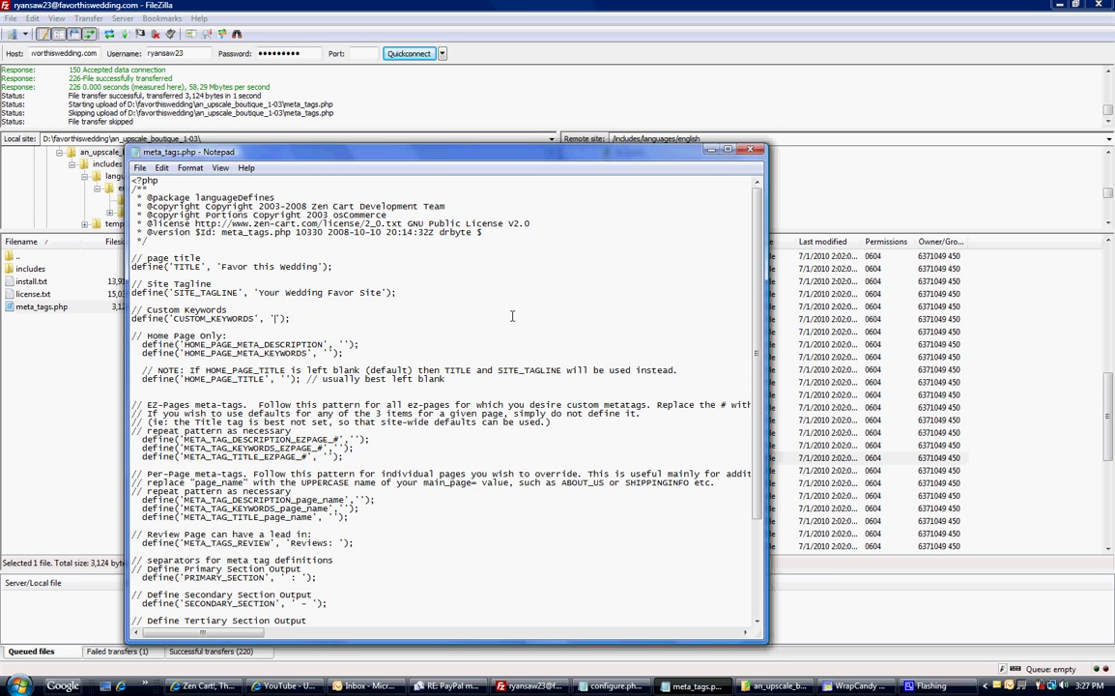
pyautogui.write('wedding favors, poar')
pyautogui.press('BackSpace')
pyautogui.press('BackSpace')
pyautogui.press('BackSpace')
pyautogui.write('arty favors, ')
pyautogui.write('bridal sho')
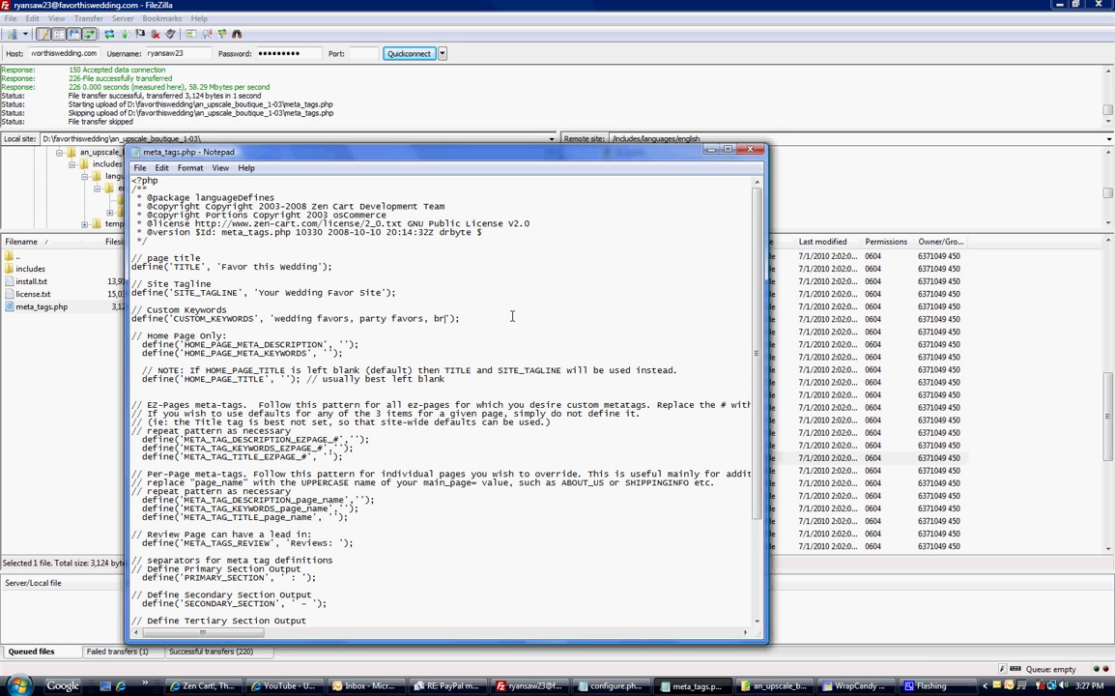
pyautogui.write('wers')
pyautogui.press('BackSpace')
# - Set the home page description to 'Favor this wedding party favors and more' and save the file
pyautogui.click(343, 344)
pyautogui.write('Favor this weddi')
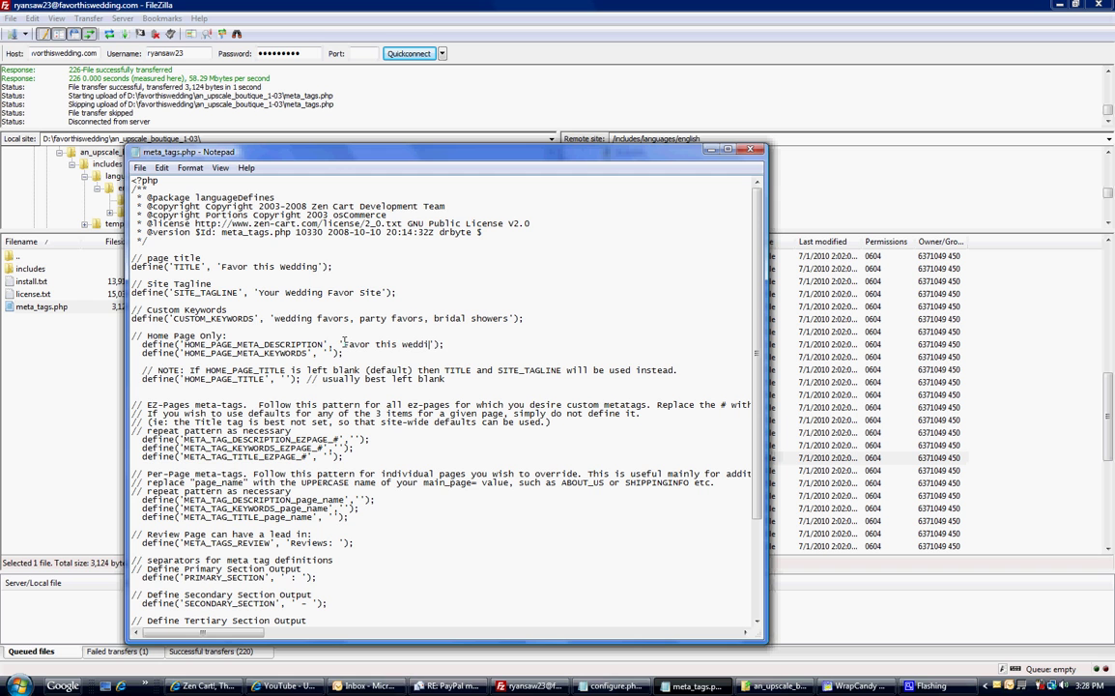
pyautogui.write('ng party favors and more')
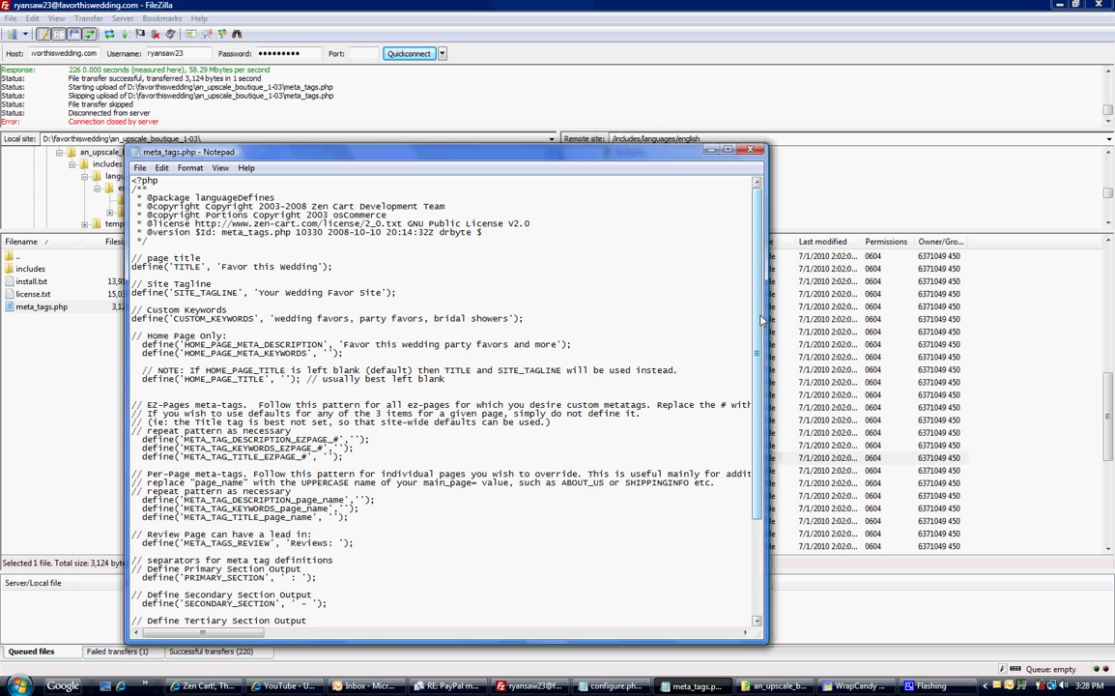
pyautogui.moveTo(757, 365); pyautogui.dragTo(757, 461)
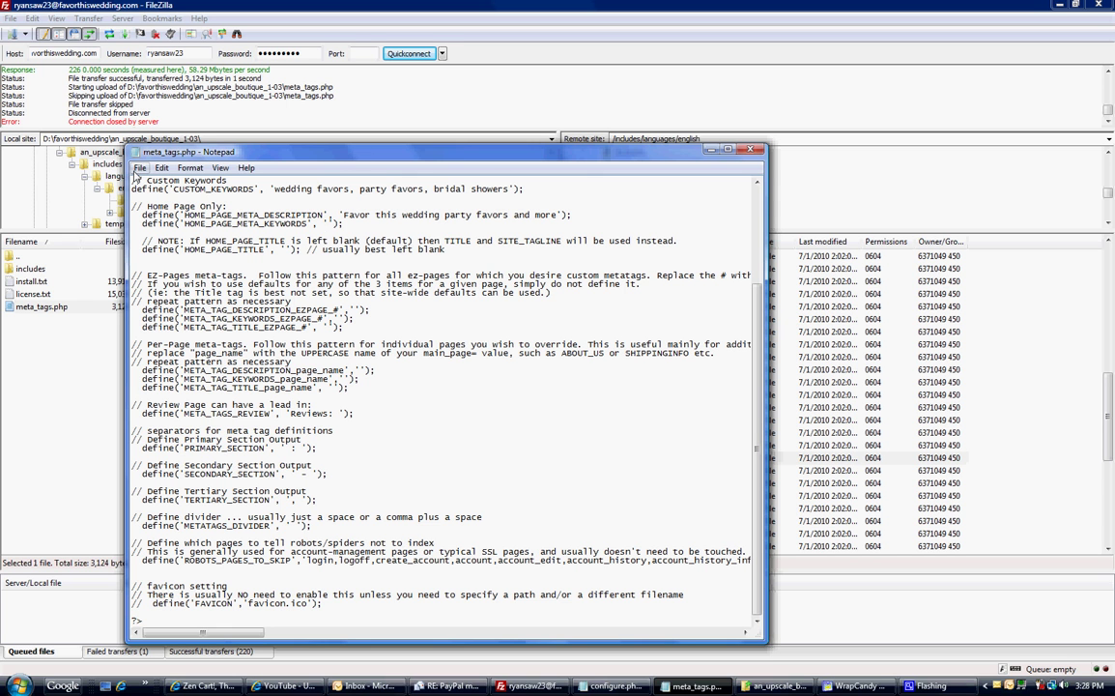
pyautogui.click(140, 167)
pyautogui.click(146, 213)
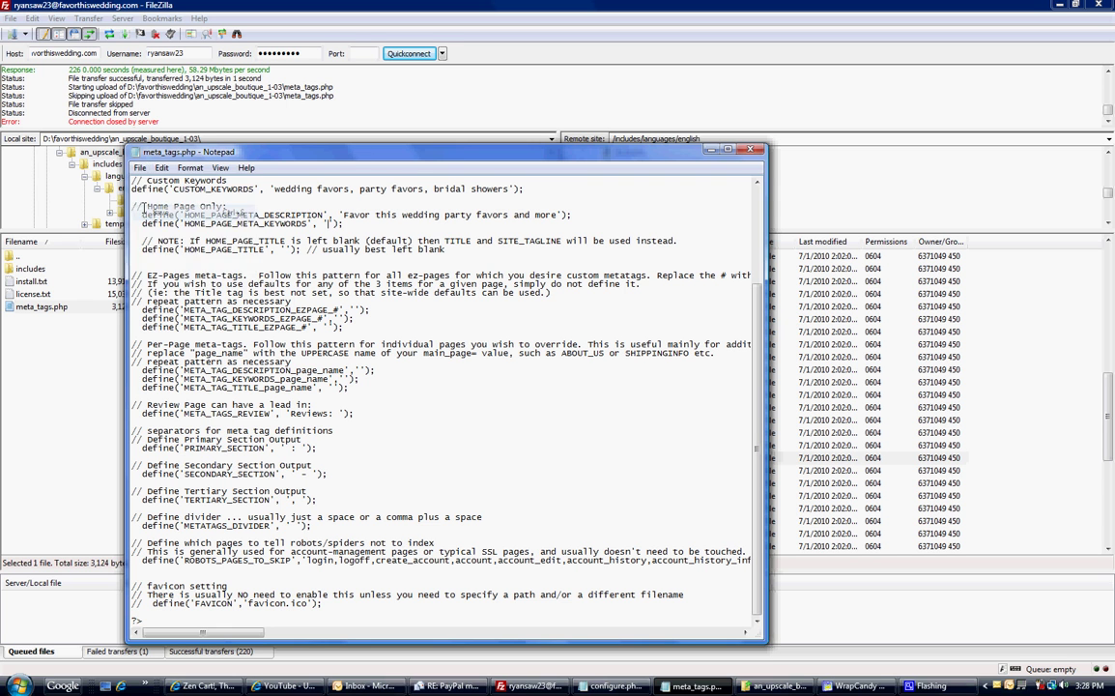
# - Upload the edited meta_tags.php, overwriting the server copy, then switch to the live store
pyautogui.click(39, 342)
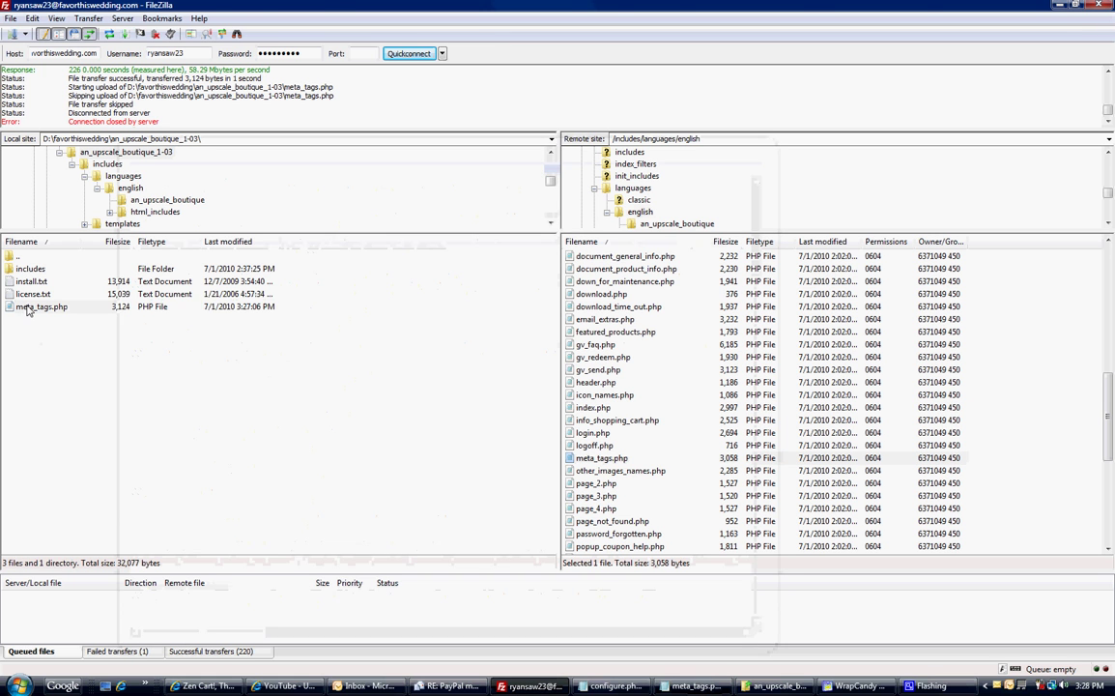
pyautogui.rightClick(29, 307)
pyautogui.click(55, 316)
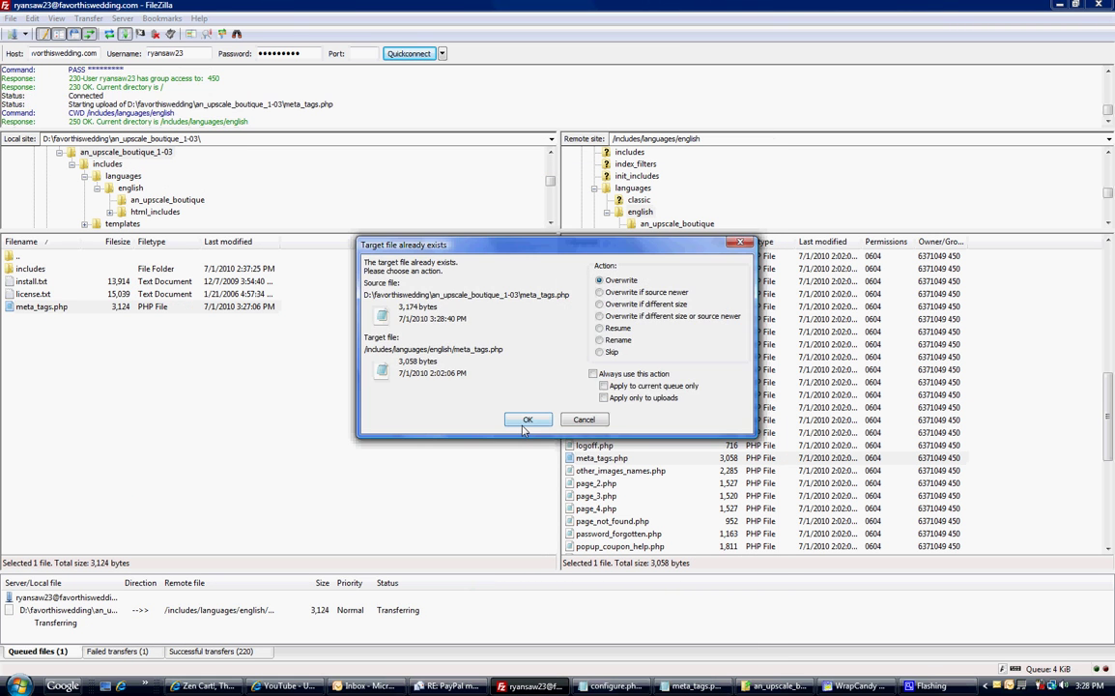
pyautogui.click(522, 421)
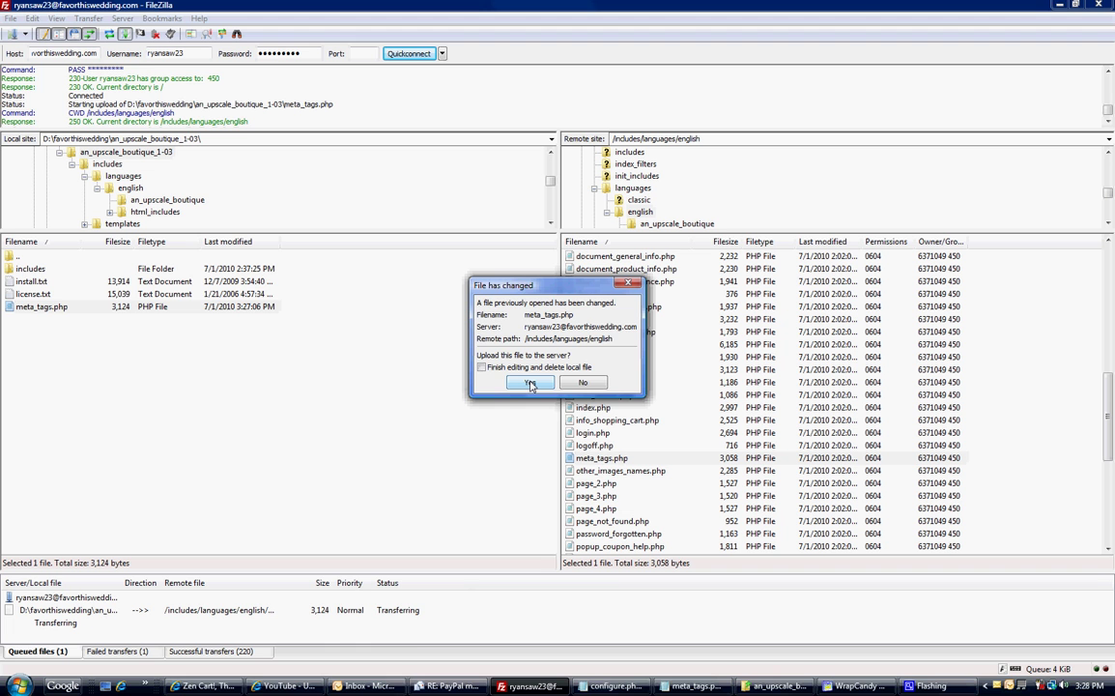
pyautogui.click(529, 384)
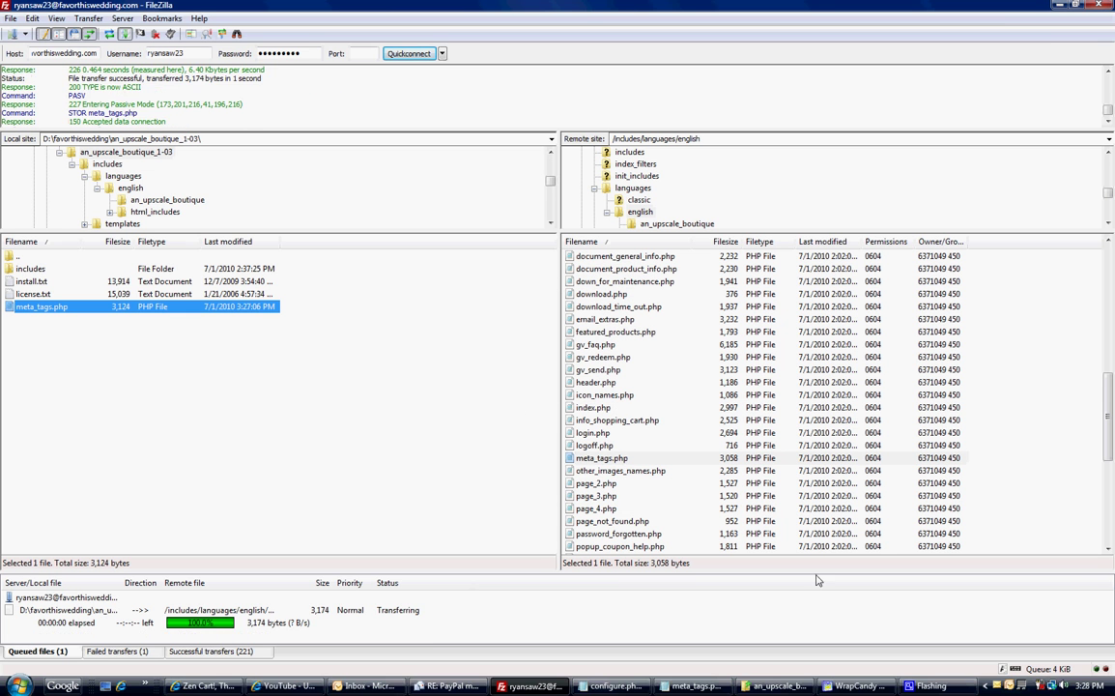
pyautogui.click(203, 685)
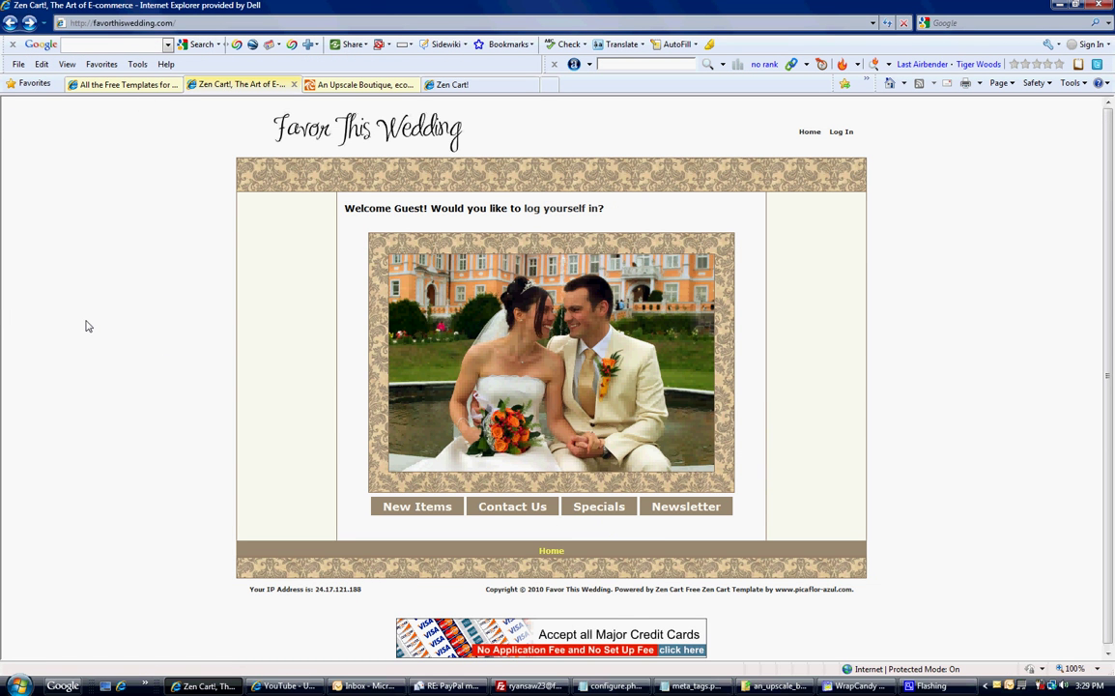
# - Reload the store to show the new 'Favor this Wedding, Your Wedding Favor Site' title
pyautogui.press('F5')
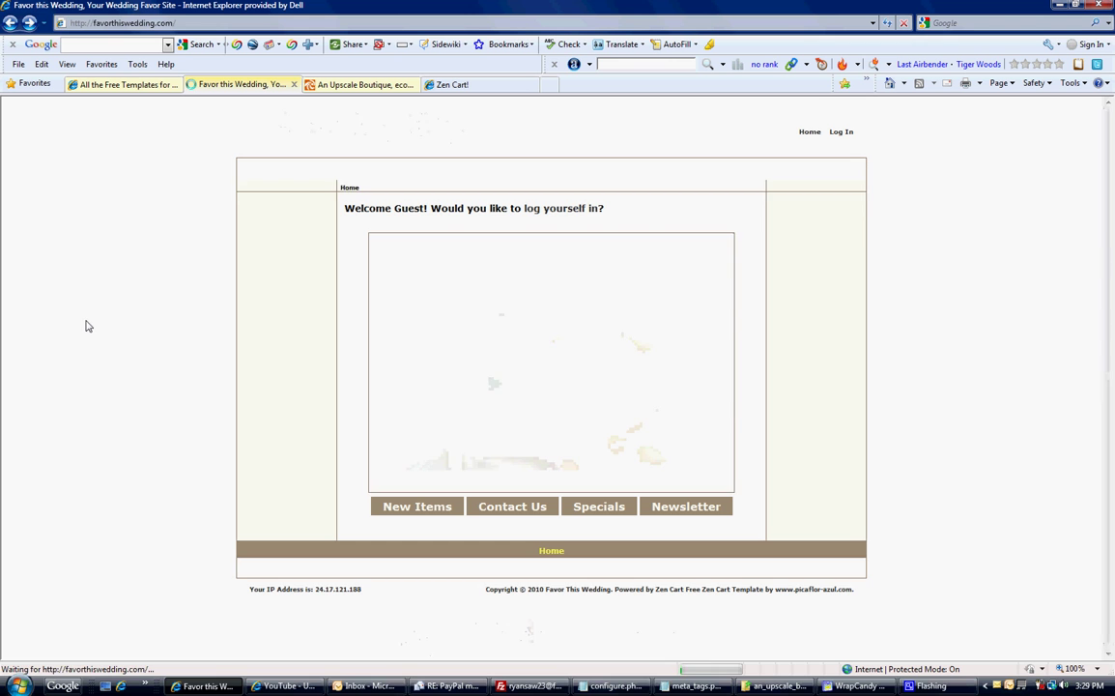